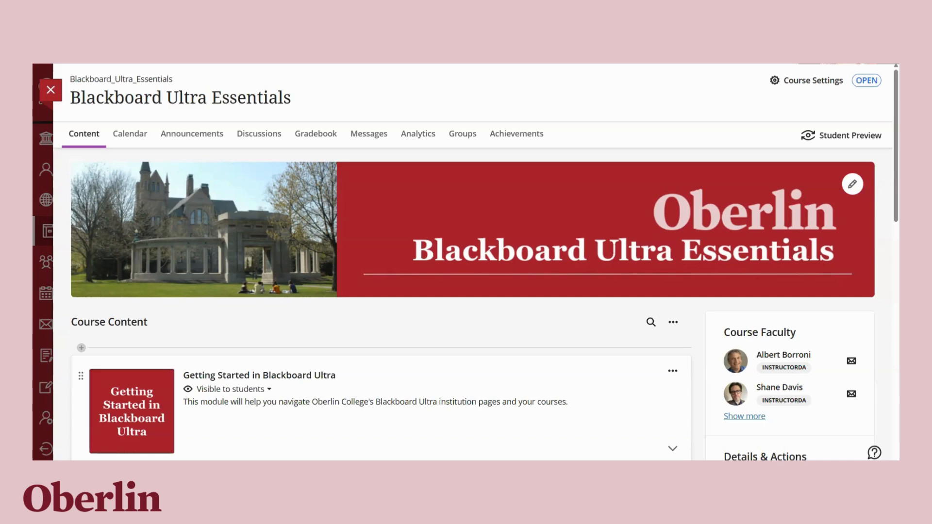
- Start setting up the overall grade from the course's gradebook settings, using the Points calculation format
left_click(319, 134)
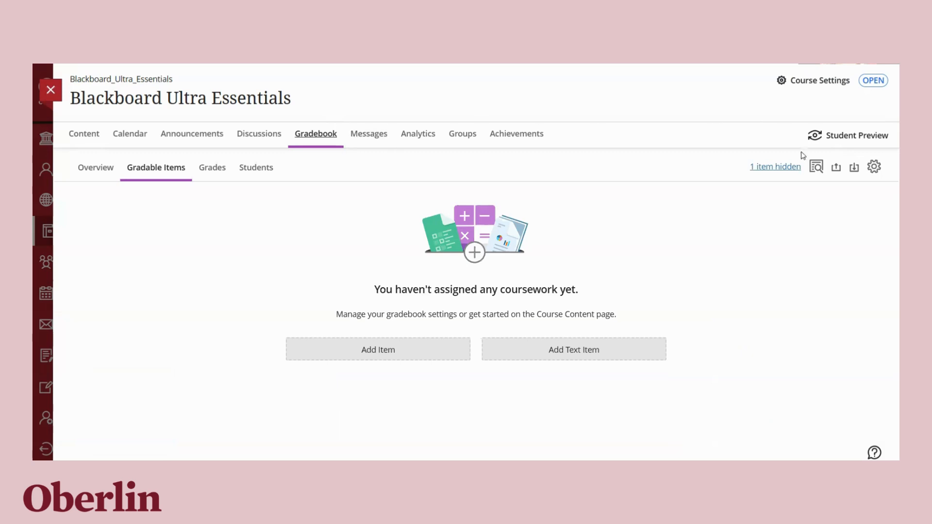
left_click(874, 167)
scroll(820, 250, "down", 5)
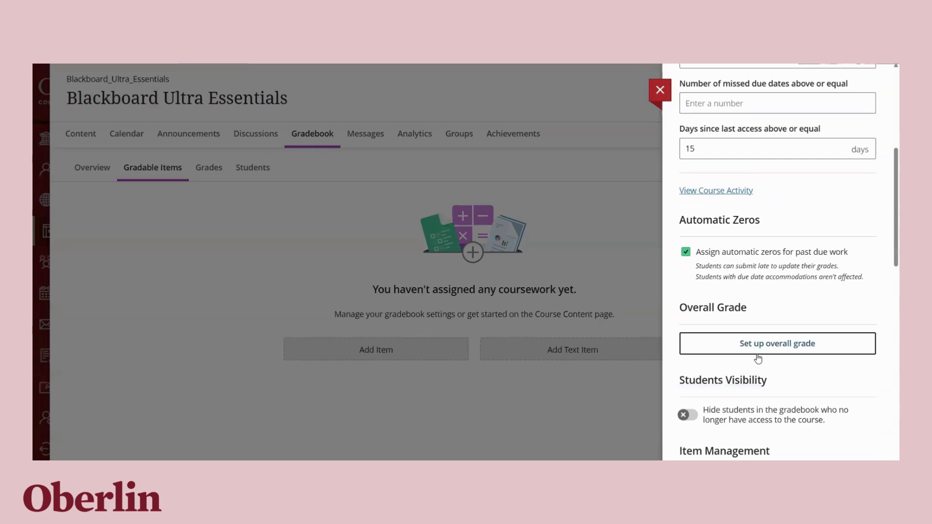
left_click(758, 351)
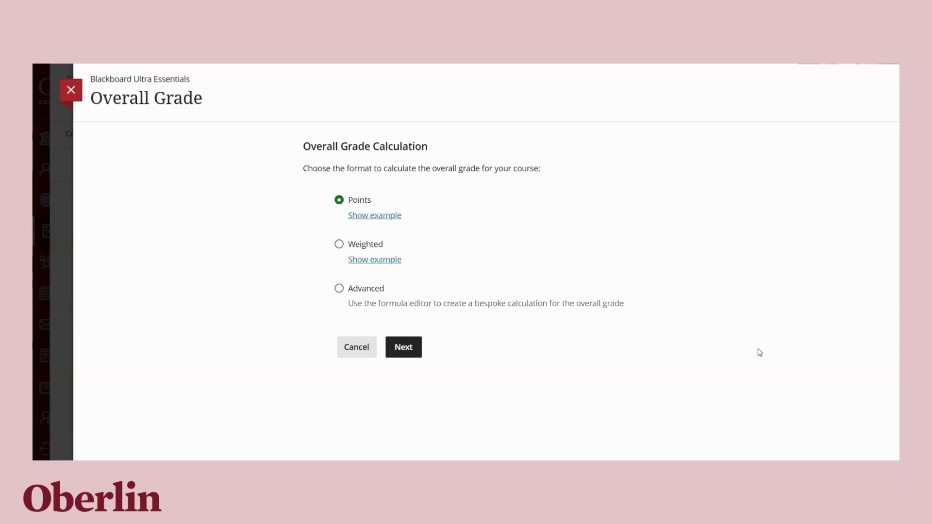
left_click(401, 349)
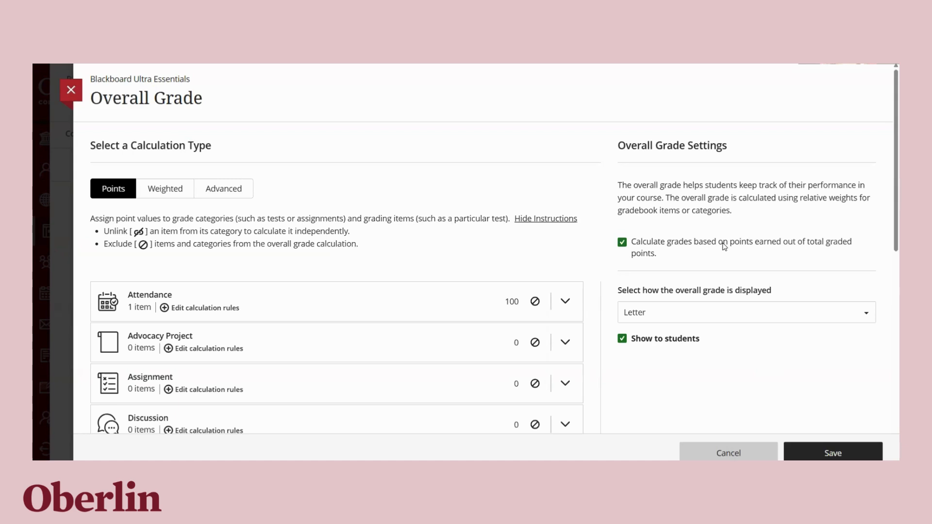
- Look over the format options for displaying the overall grade, leaving Letter selected
scroll(724, 246, "down", 1)
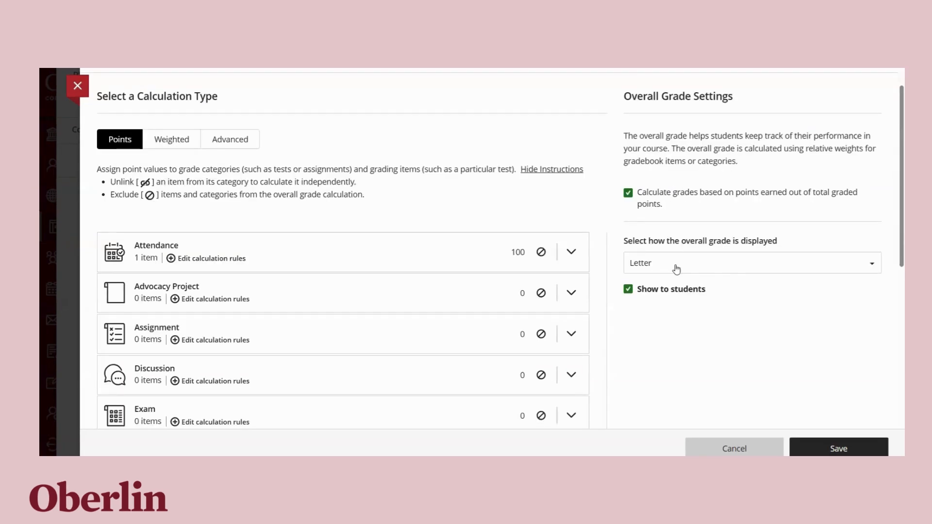
left_click(670, 267)
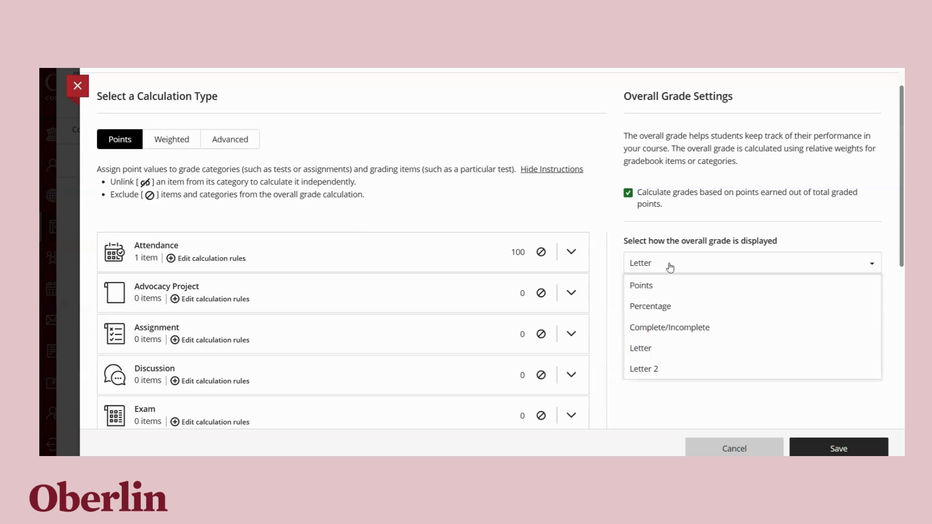
left_click(671, 267)
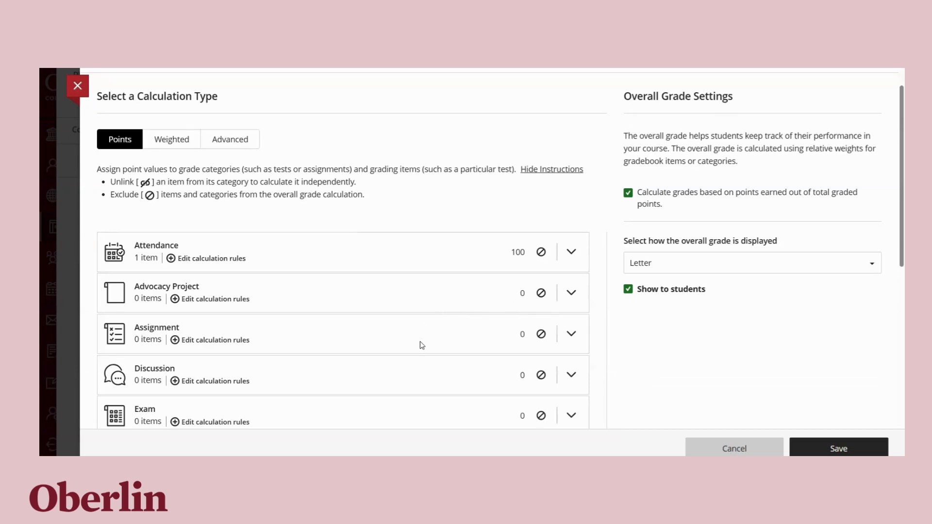
- Enable a Quiz category calculation rule that drops the 2 lowest scores, and save the overall grade setup
scroll(422, 345, "down", 3)
scroll(422, 345, "down", 5)
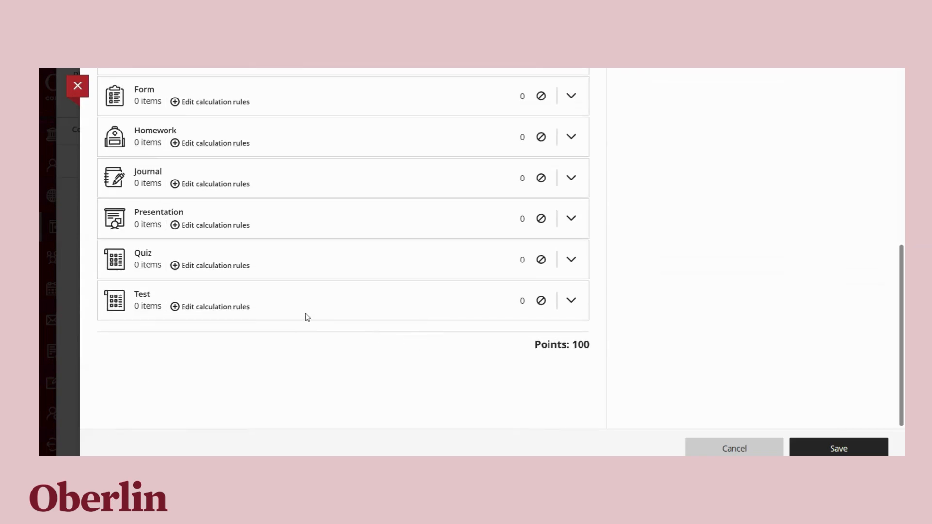
left_click(200, 267)
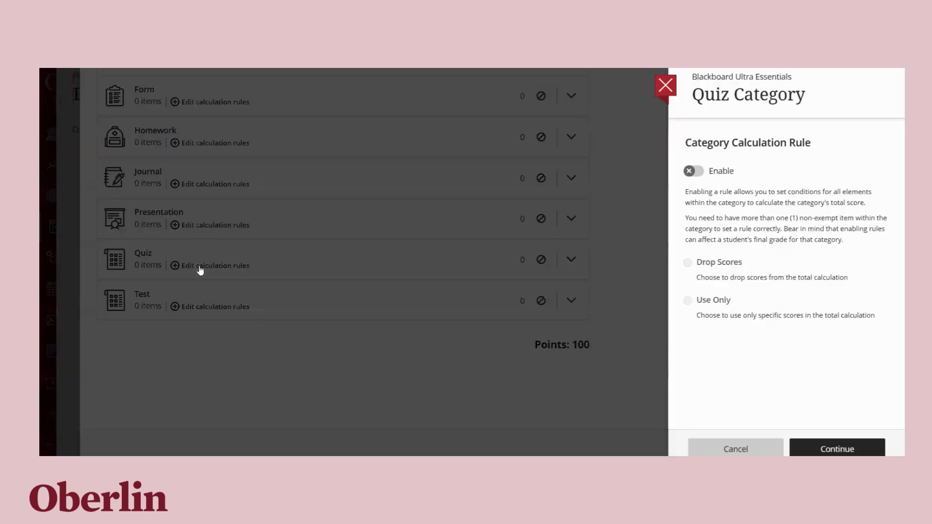
left_click(694, 171)
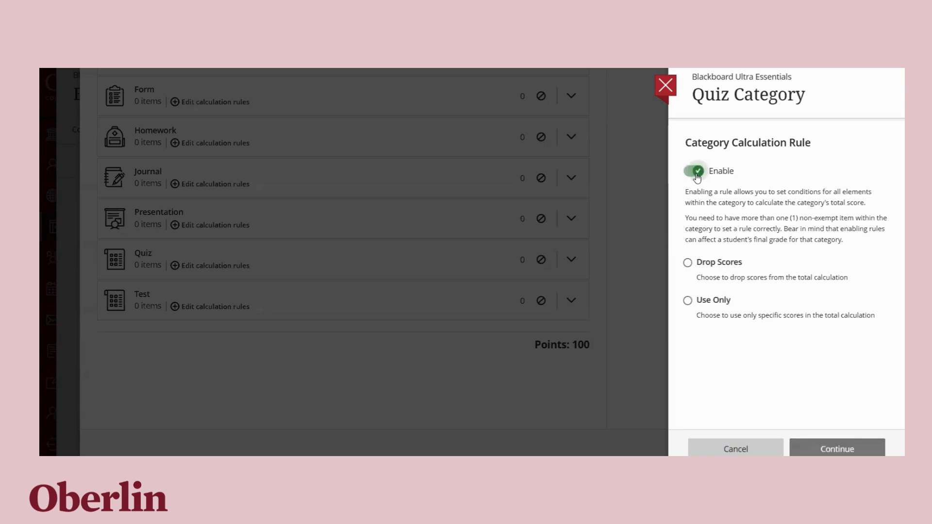
left_click(688, 263)
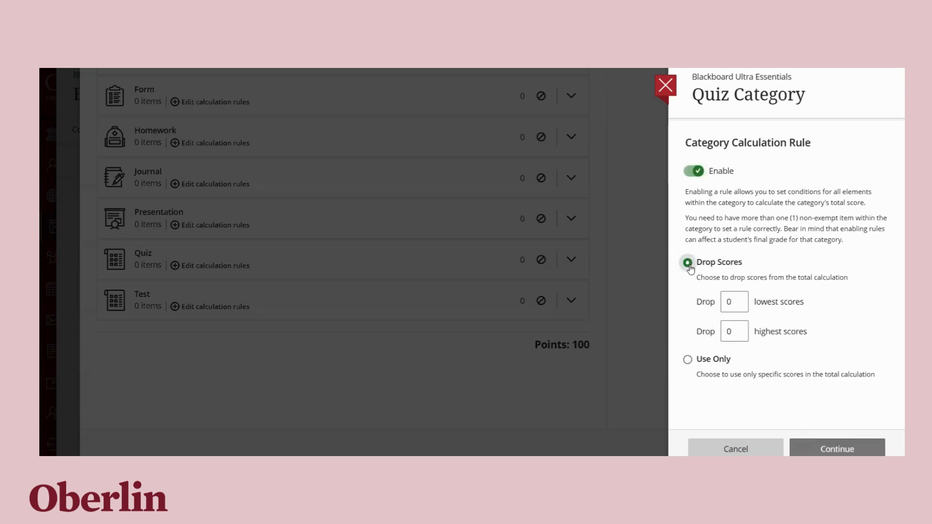
left_click(728, 301)
type("2")
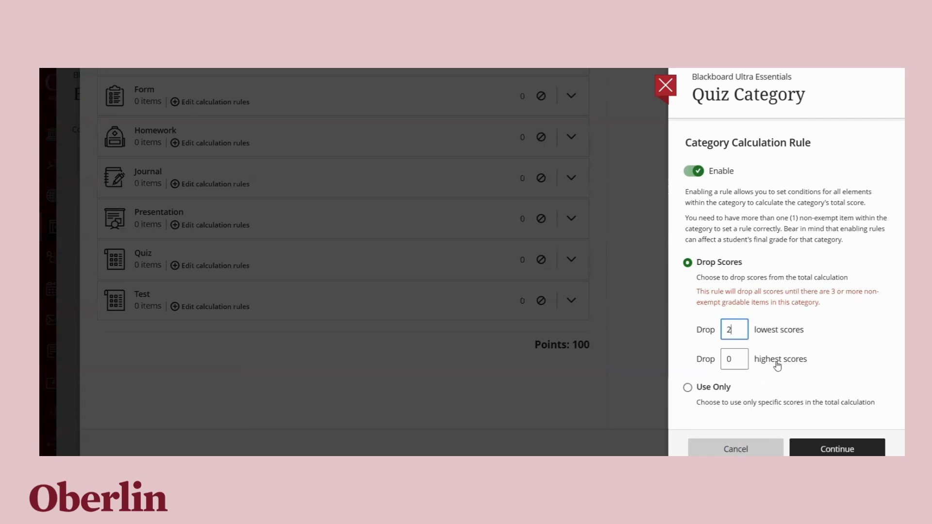
left_click(824, 450)
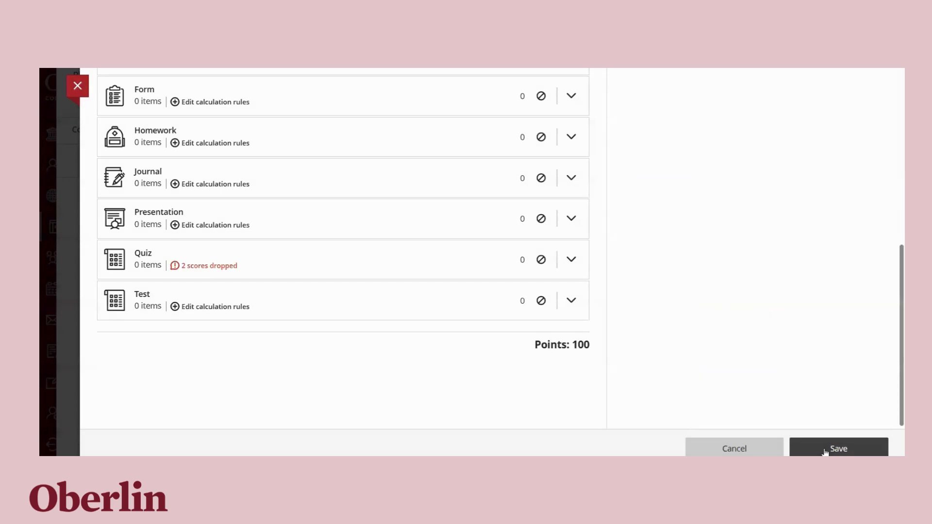
left_click(825, 451)
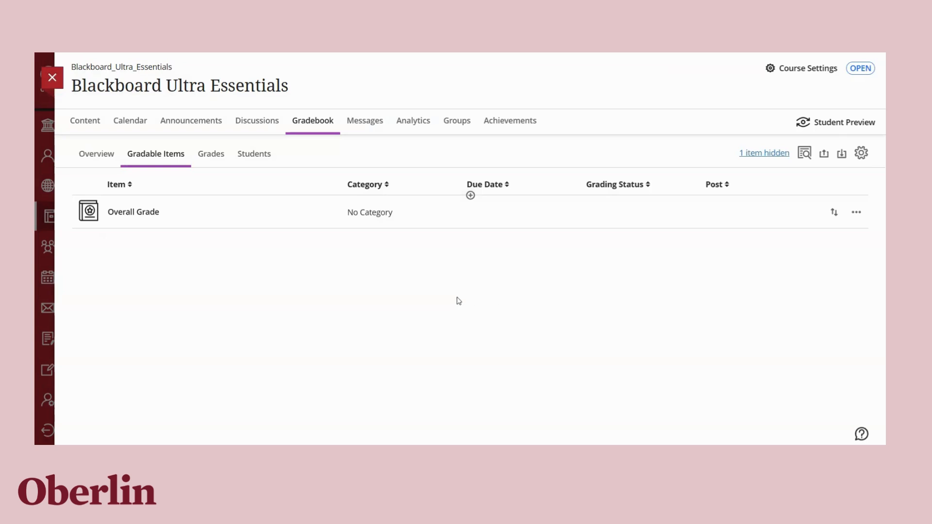
- Add a gradebook item above Overall Grade, name it Quiz 1 and make it visible to students
left_click(470, 195)
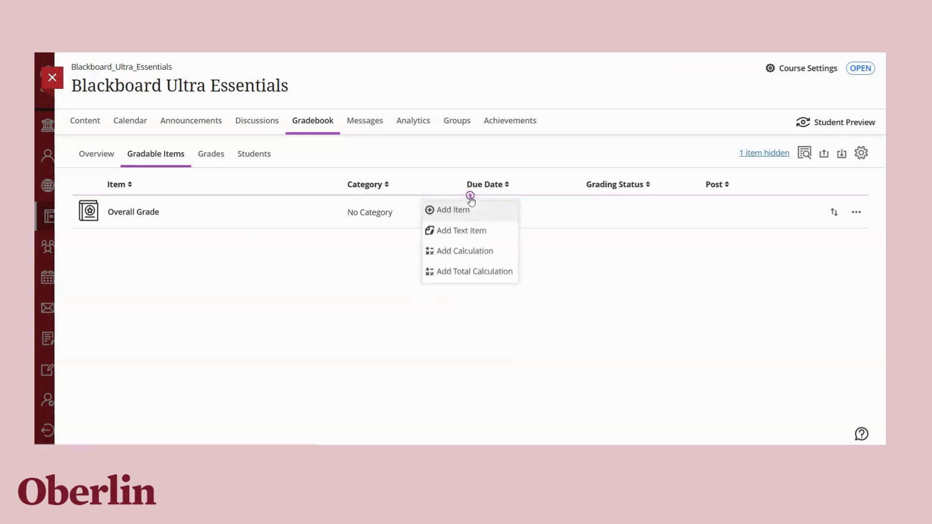
left_click(453, 211)
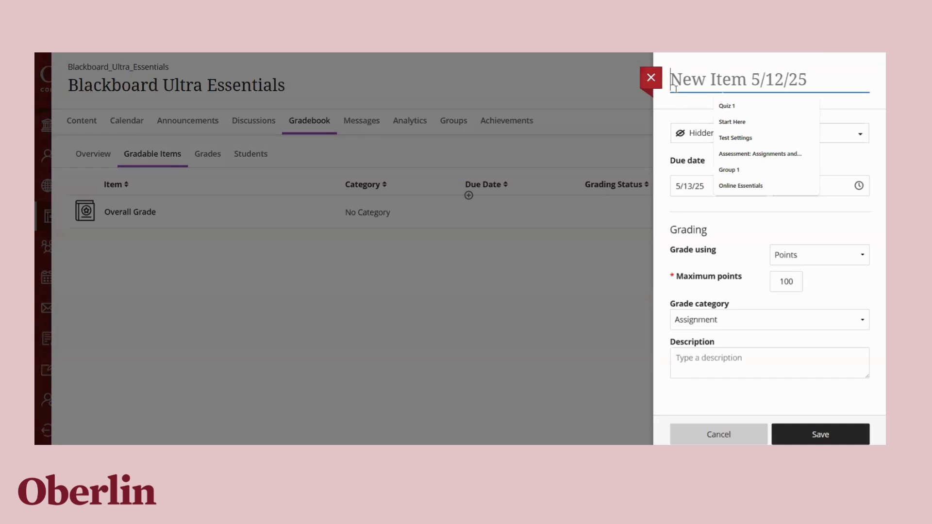
type("Quiz 1")
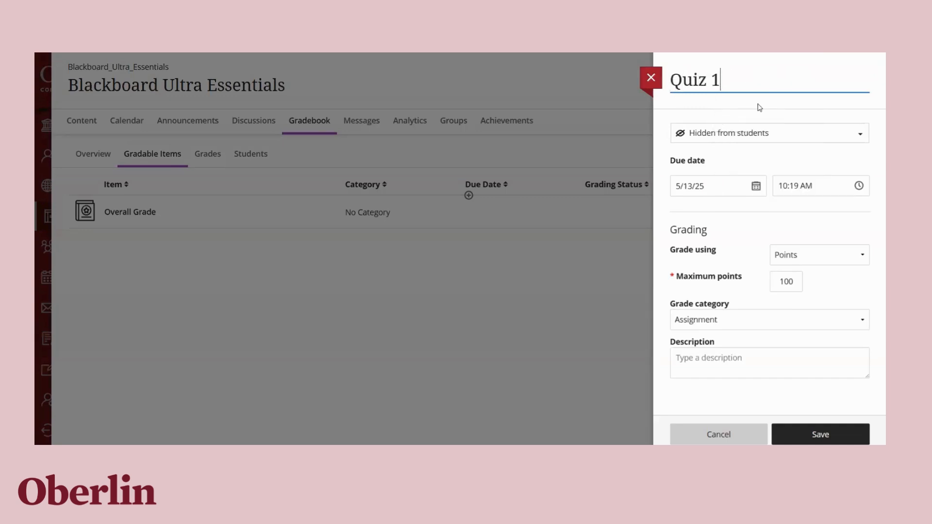
left_click(759, 138)
left_click(745, 153)
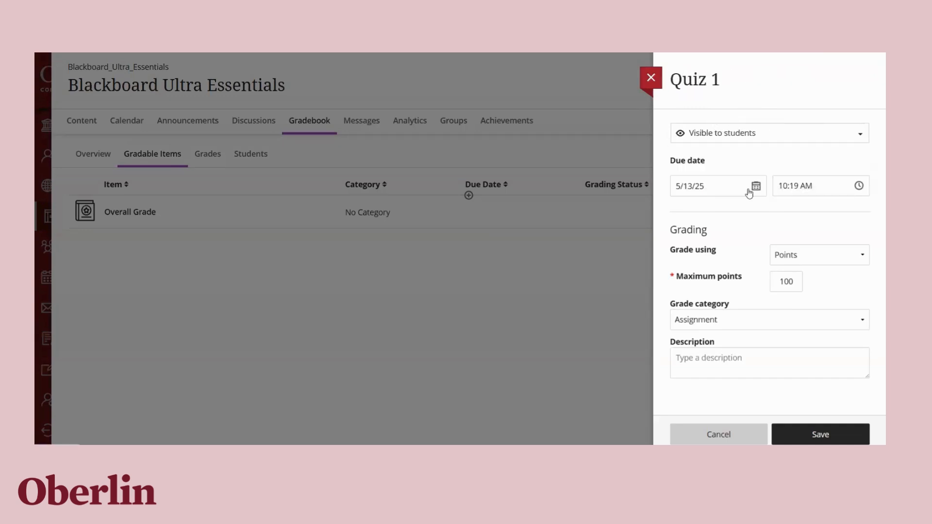
- Set Quiz 1 to 10 maximum points in the Quiz grade category and save the item
double_click(787, 283)
type("10")
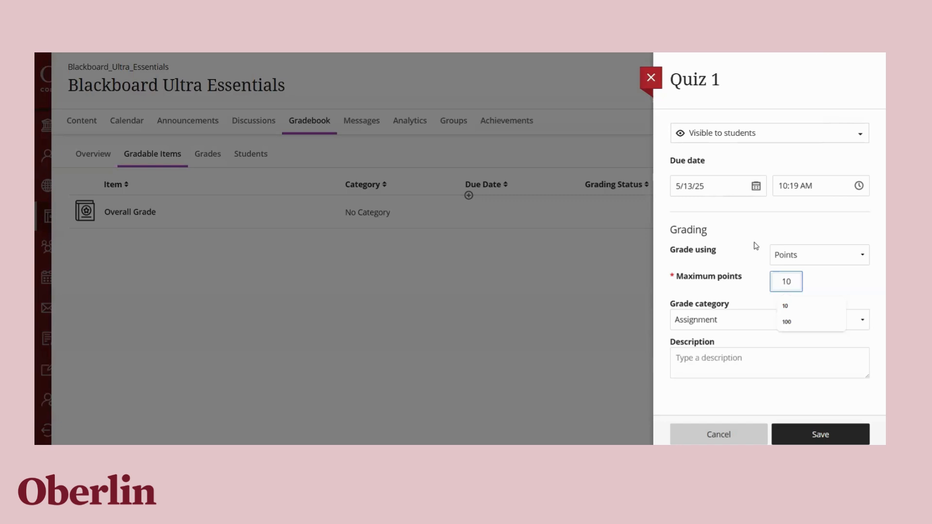
left_click(737, 329)
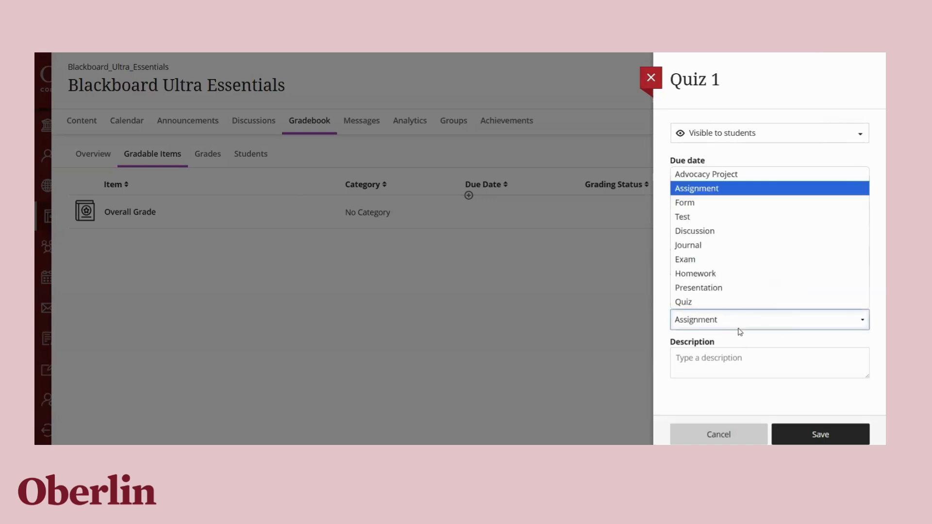
left_click(700, 303)
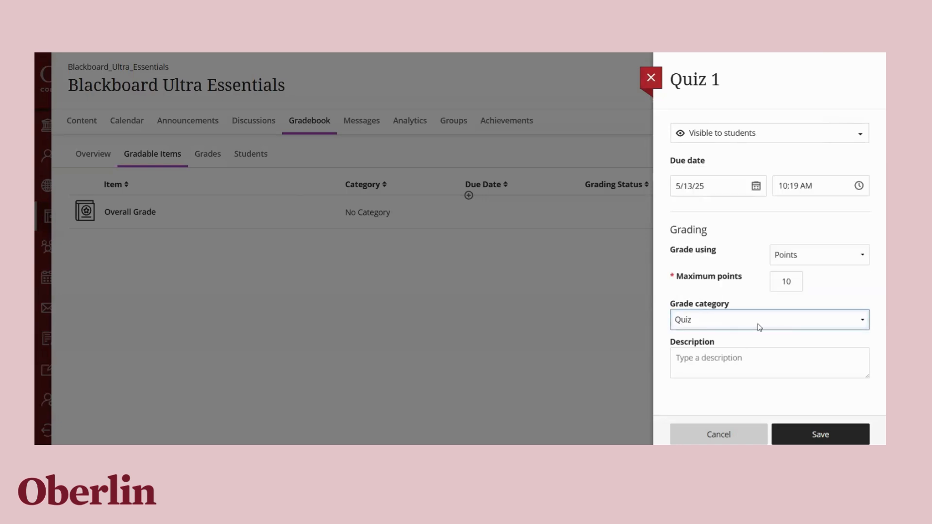
left_click(814, 433)
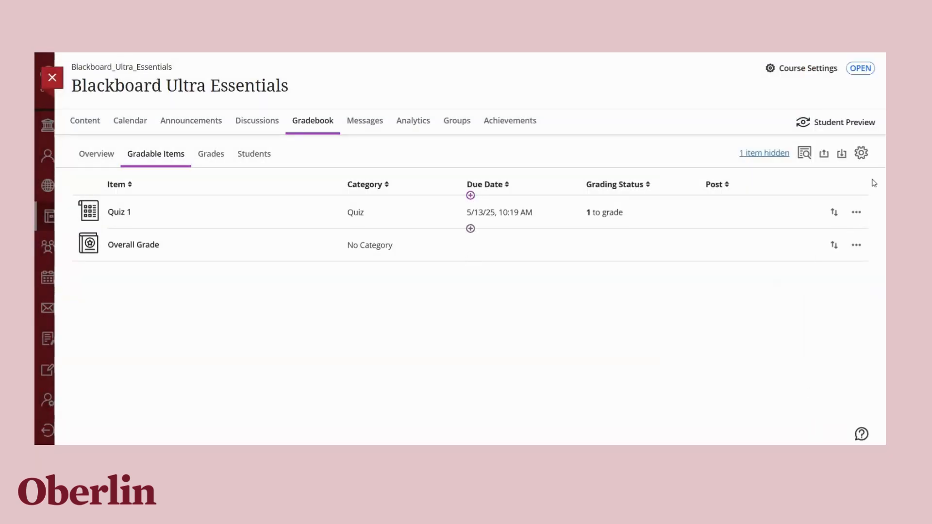
- Examine the grade categories and the Advocacy Project category's options in the gradebook settings, and return to the course content page
left_click(861, 153)
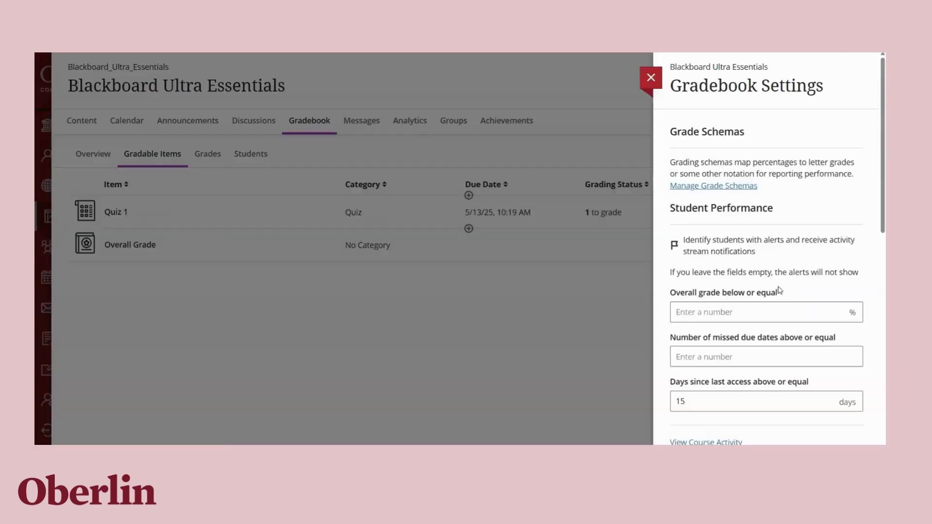
scroll(778, 294, "down", 4)
scroll(778, 294, "down", 6)
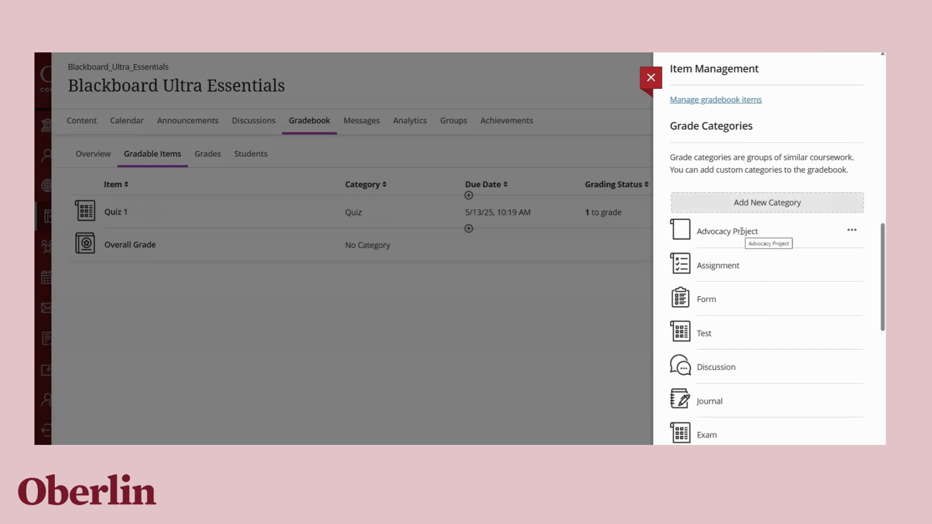
left_click(853, 233)
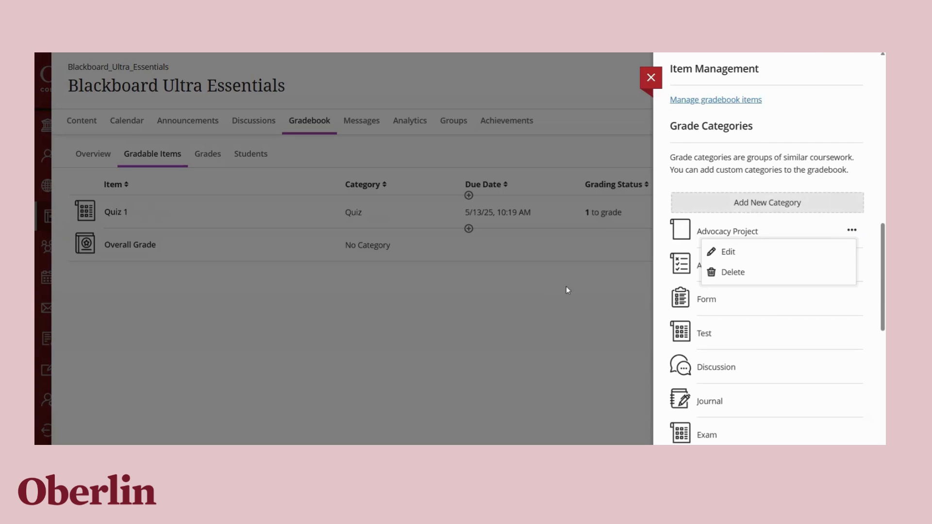
left_click(653, 82)
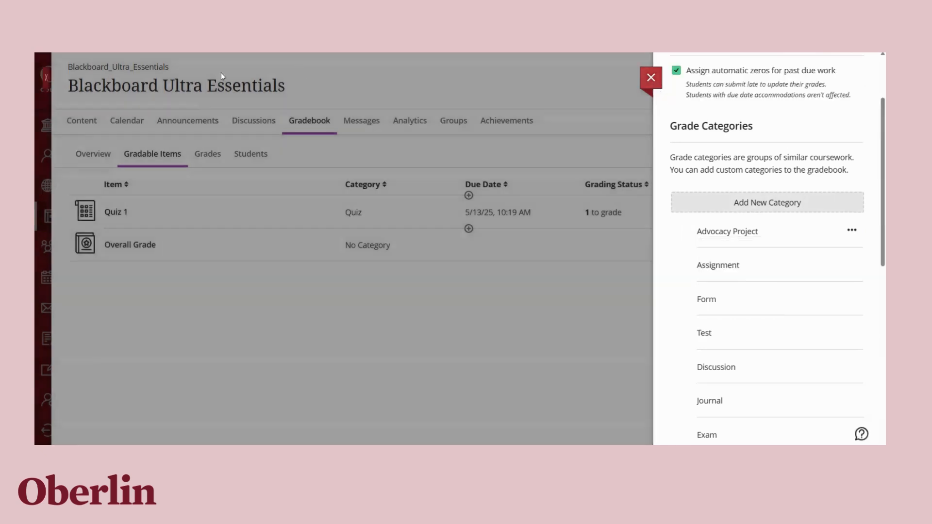
left_click(90, 125)
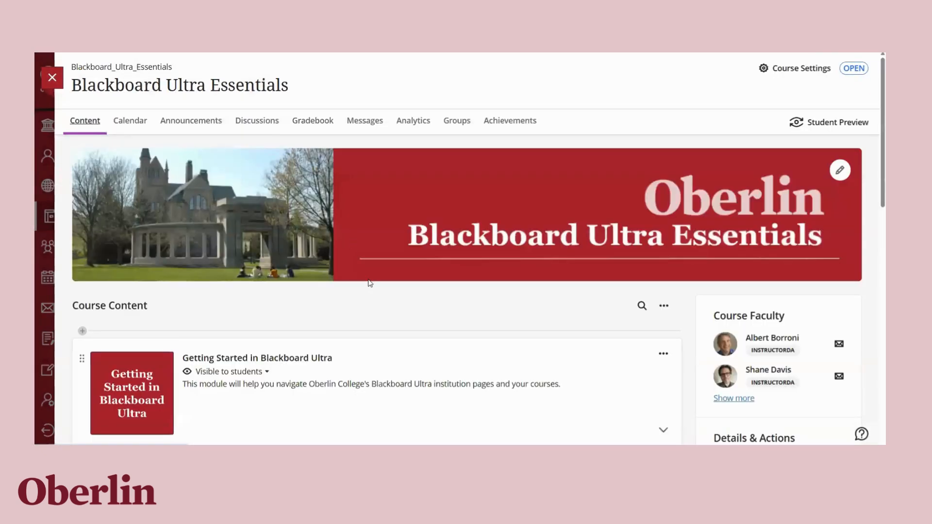